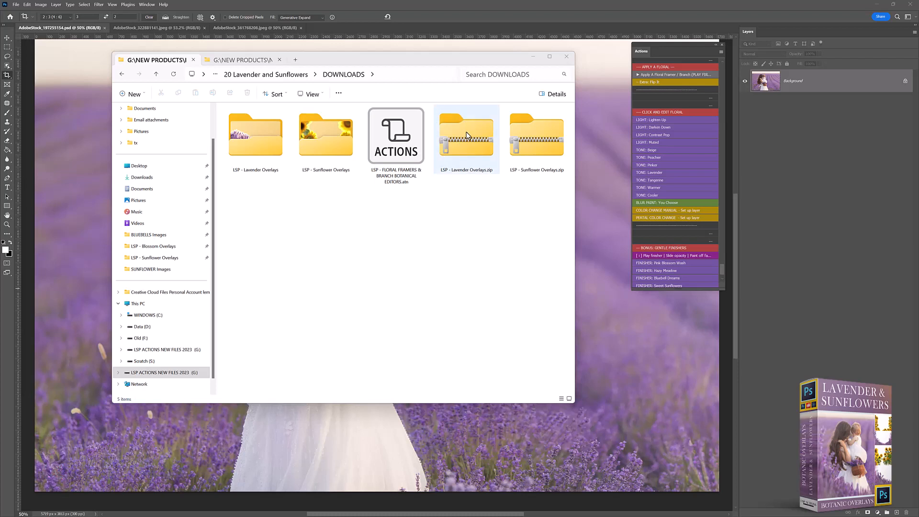
Open the LSP - Lavender Overlays folder and place LSP - Purple Lavender Scene 2.png in the lavender field photo.
{"action": "left_click", "coordinate": [249, 129]}
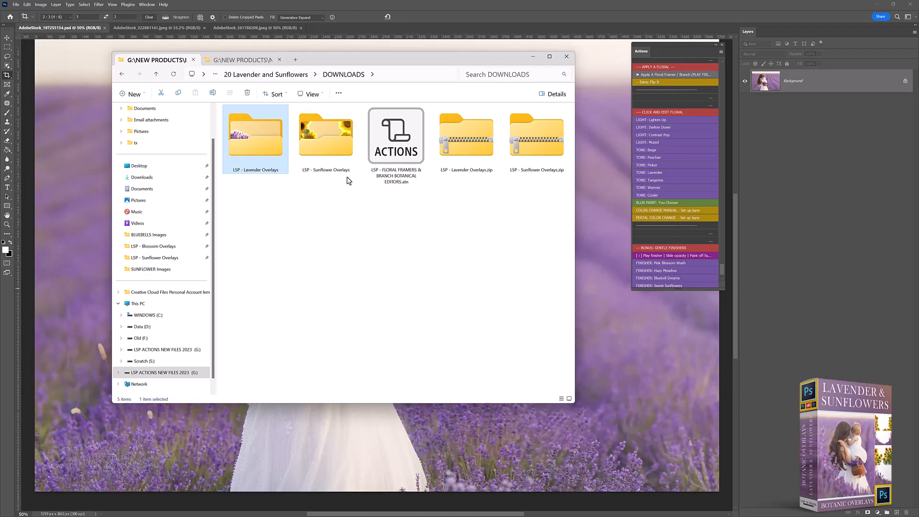
{"action": "double_click", "coordinate": [254, 138]}
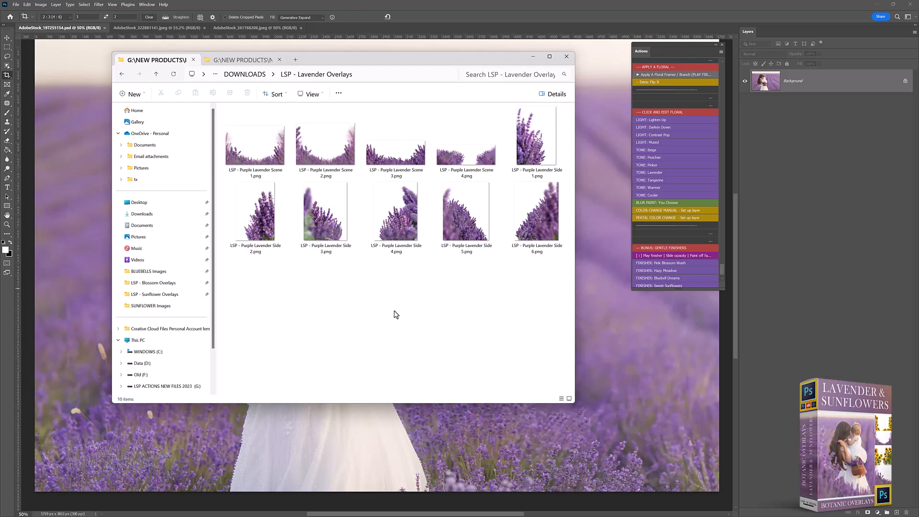
{"action": "left_click", "coordinate": [417, 51]}
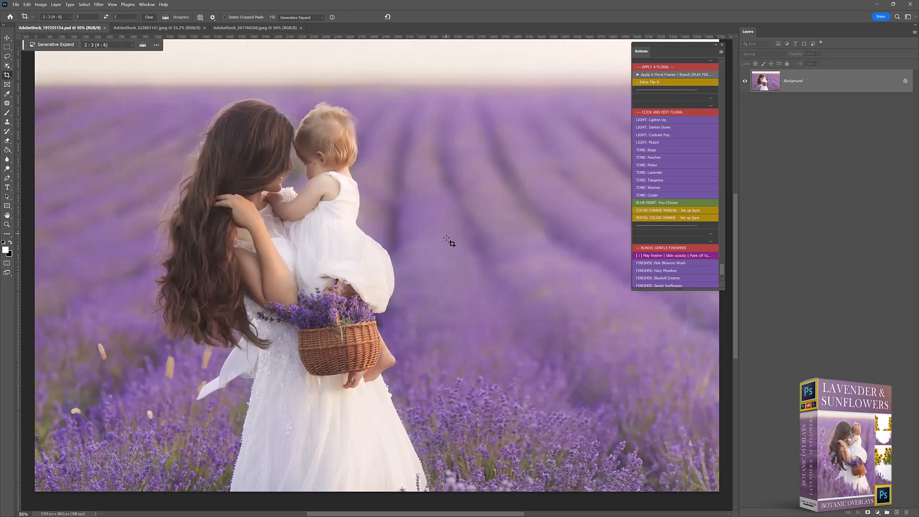
{"action": "key", "text": "v"}
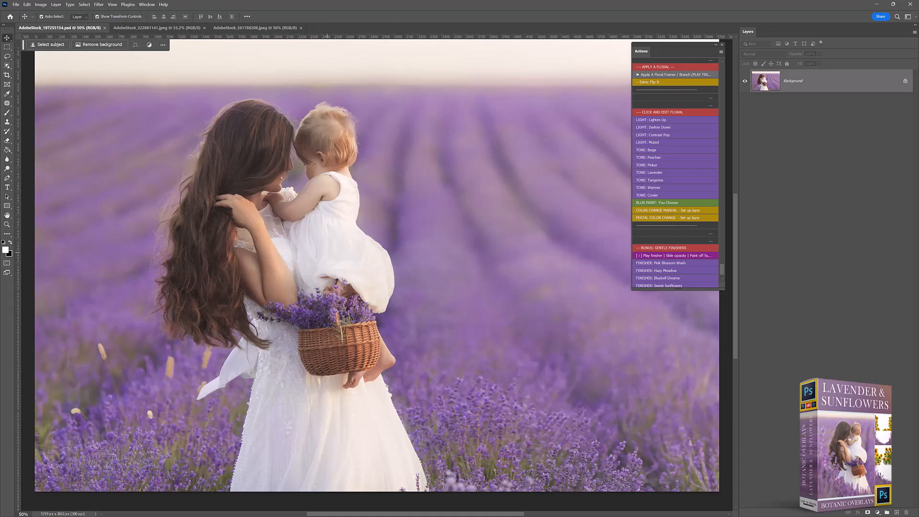
{"action": "key", "text": "alt+Tab"}
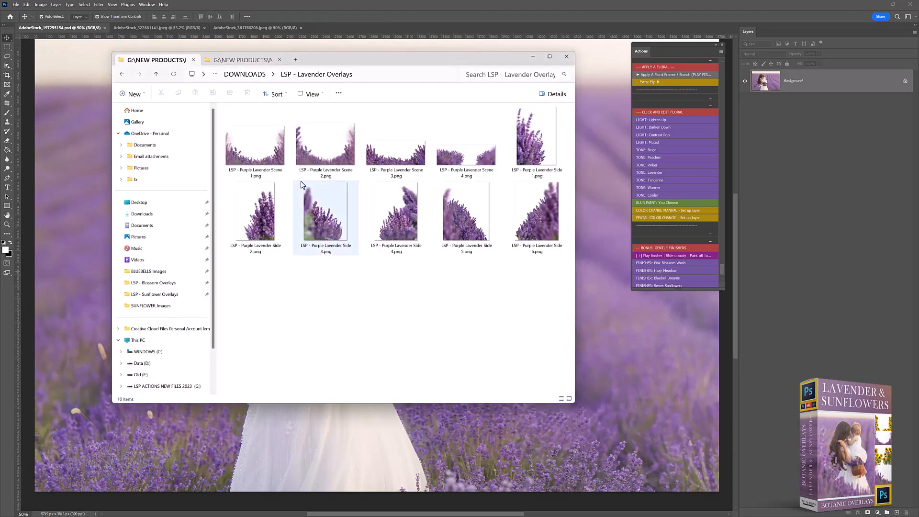
{"action": "left_click_drag", "start_coordinate": [302, 177], "coordinate": [588, 286]}
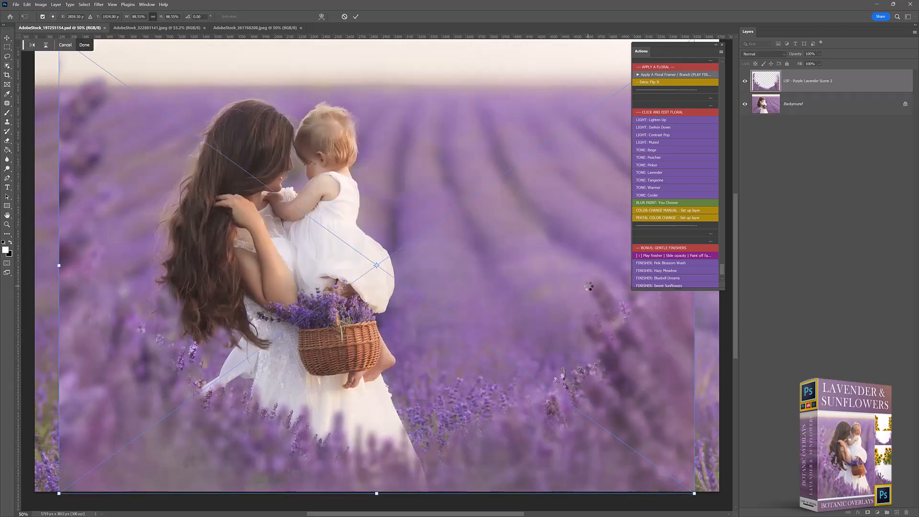
Align the Purple Lavender Scene 2 overlay with the photo's bottom edge and scale it to about 95% to span the full width.
{"action": "left_click_drag", "start_coordinate": [377, 386], "coordinate": [353, 385]}
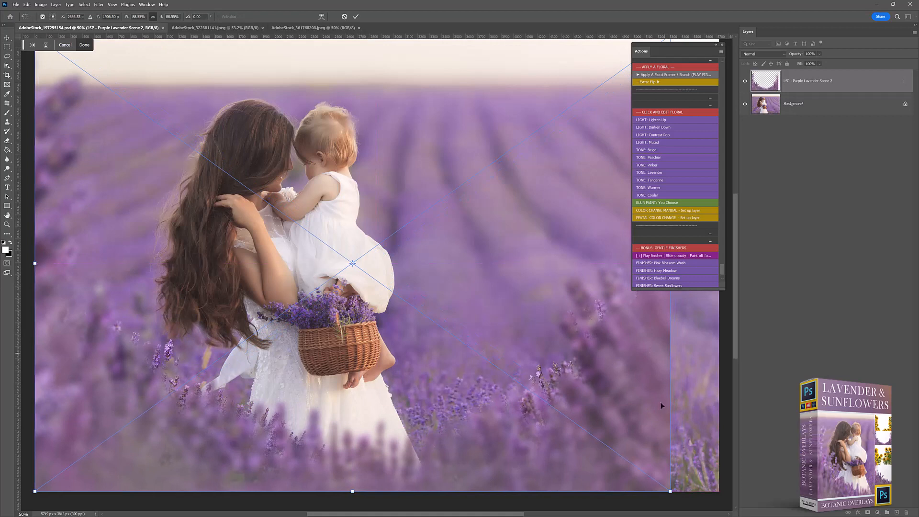
{"action": "left_click_drag", "start_coordinate": [671, 447], "coordinate": [709, 418]}
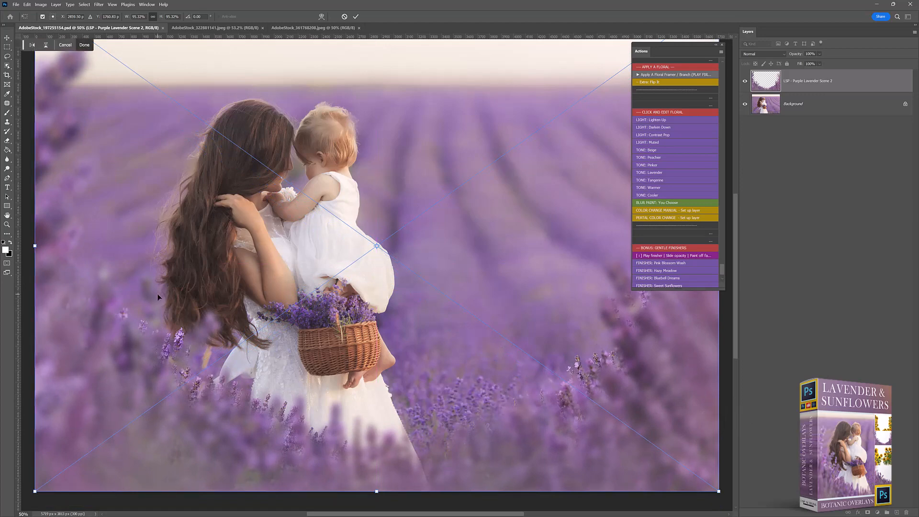
{"action": "key", "text": "Return"}
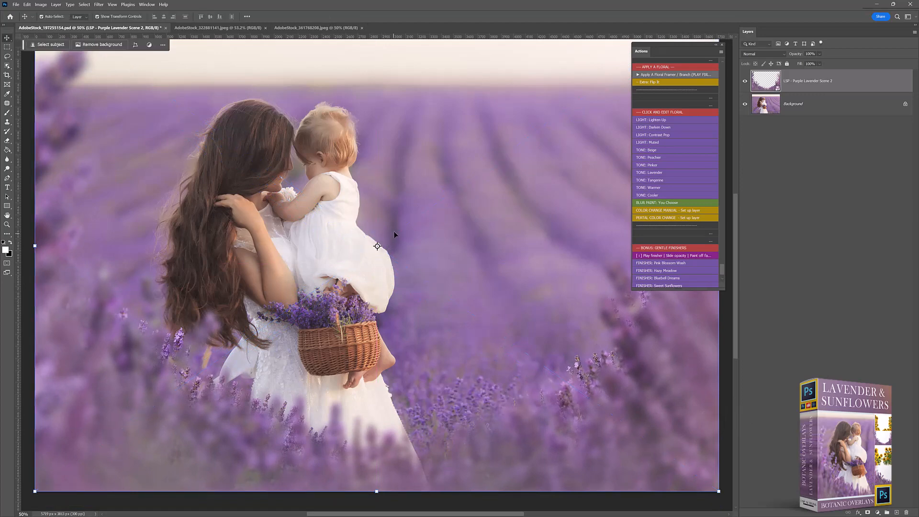
Compare the photo with and without the Purple Lavender Scene 2 overlay.
{"action": "left_click", "coordinate": [744, 83]}
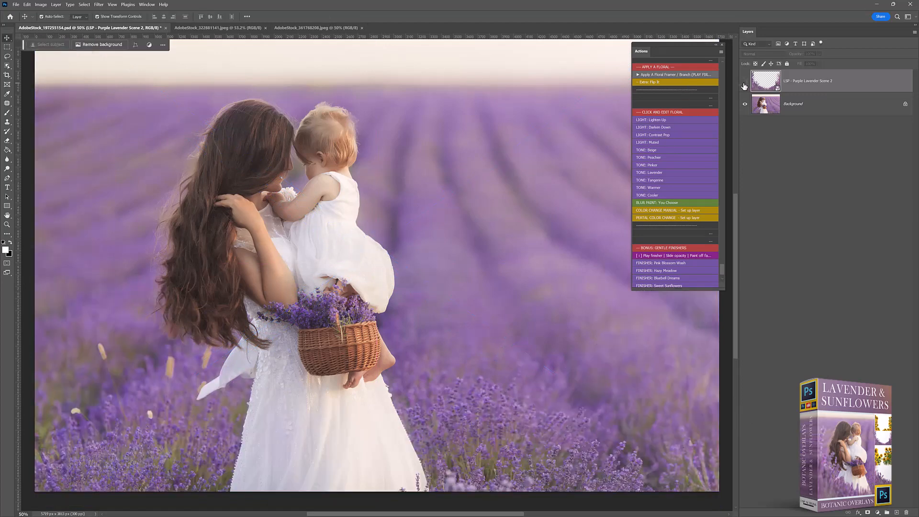
{"action": "left_click", "coordinate": [744, 84]}
{"action": "key", "text": "h"}
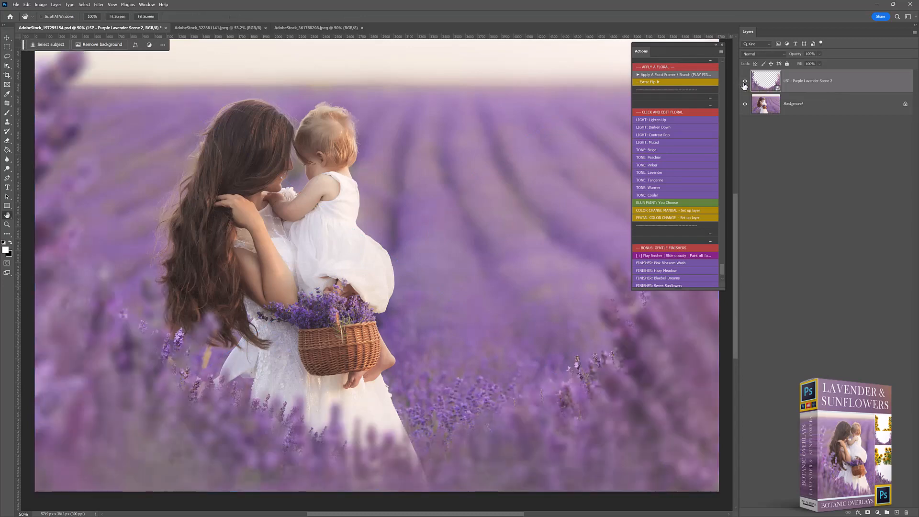
{"action": "left_click", "coordinate": [745, 85]}
{"action": "left_click", "coordinate": [744, 84]}
Run the LIGHT: Muted action on the Purple Lavender Scene 2 overlay and check its effect with the layers hidden and shown.
{"action": "left_click_drag", "start_coordinate": [637, 50], "coordinate": [640, 20]}
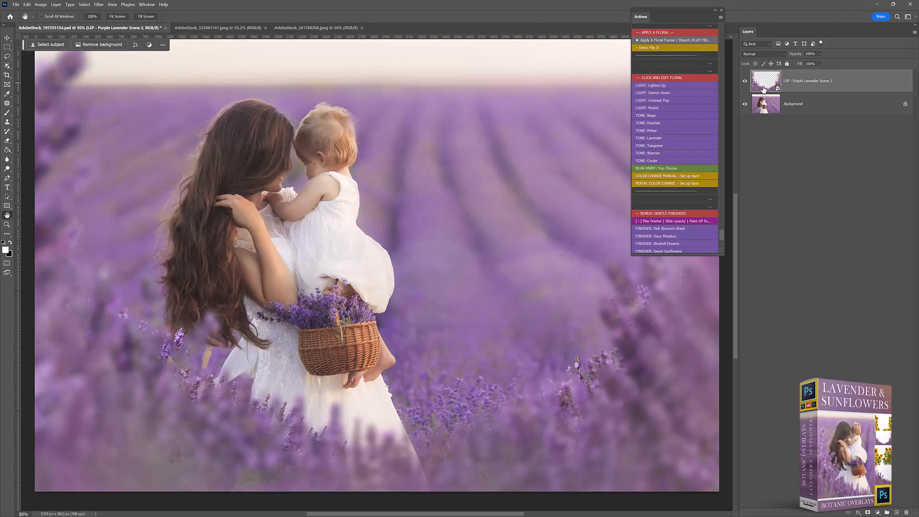
{"action": "left_click", "coordinate": [649, 108]}
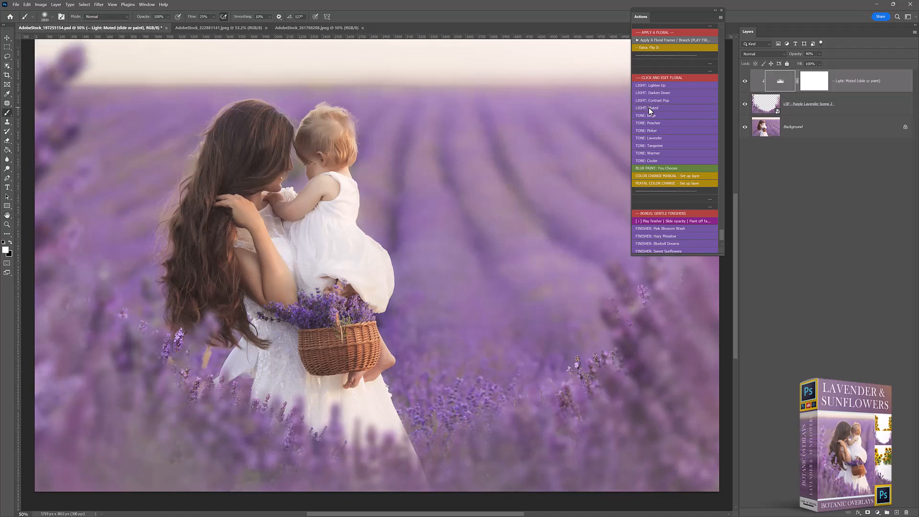
{"action": "left_click", "coordinate": [746, 104]}
{"action": "left_click", "coordinate": [746, 104]}
{"action": "left_click", "coordinate": [745, 81]}
{"action": "left_click", "coordinate": [745, 80]}
Hide the Purple Lavender Scene 2 overlay layer.
{"action": "left_click", "coordinate": [843, 79]}
{"action": "left_click", "coordinate": [826, 104]}
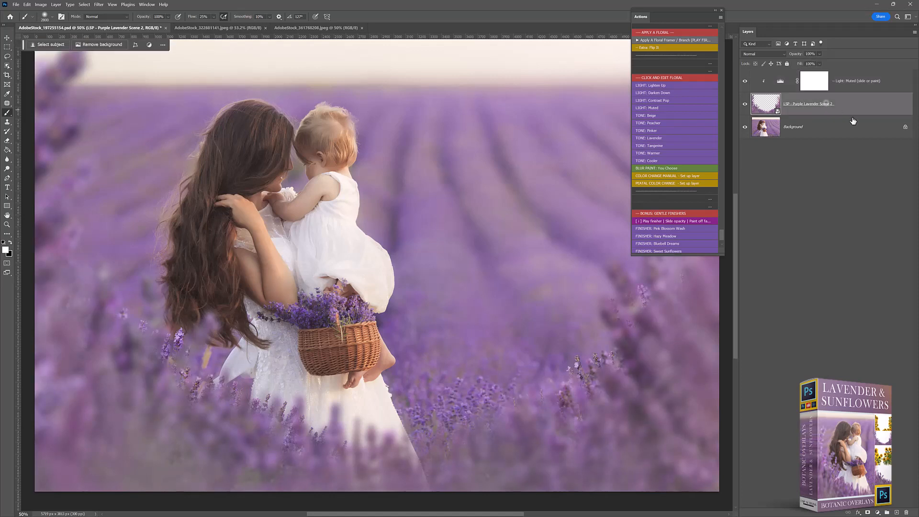
{"action": "left_click", "coordinate": [745, 105]}
Run the Apply A Floral action above the Background and place LSP - Purple Lavender Side 4.png in the photo's lower right corner.
{"action": "left_click", "coordinate": [791, 132]}
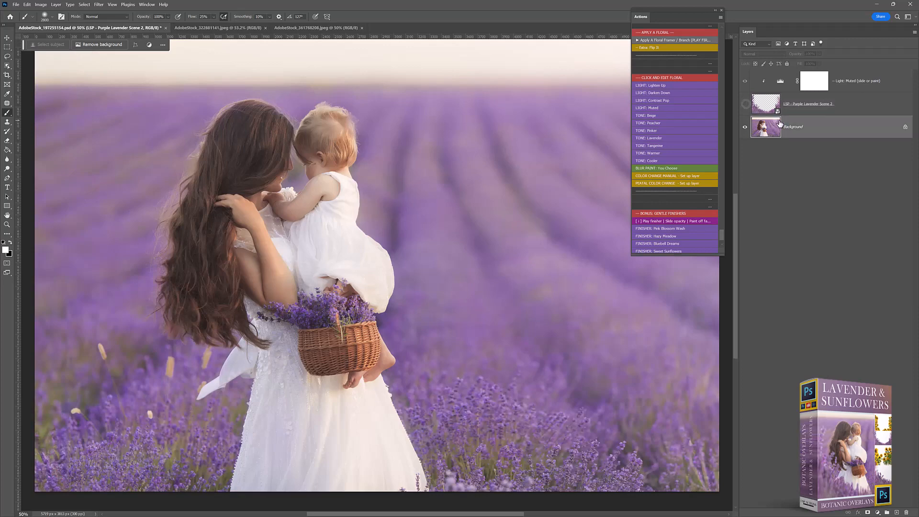
{"action": "left_click", "coordinate": [665, 40]}
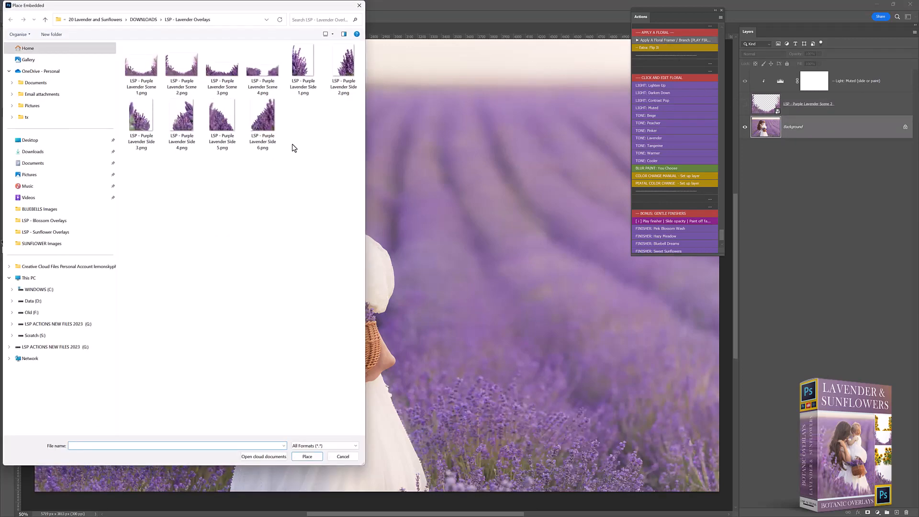
{"action": "right_click", "coordinate": [294, 148]}
{"action": "mouse_move", "coordinate": [325, 151]}
{"action": "left_click", "coordinate": [393, 156]}
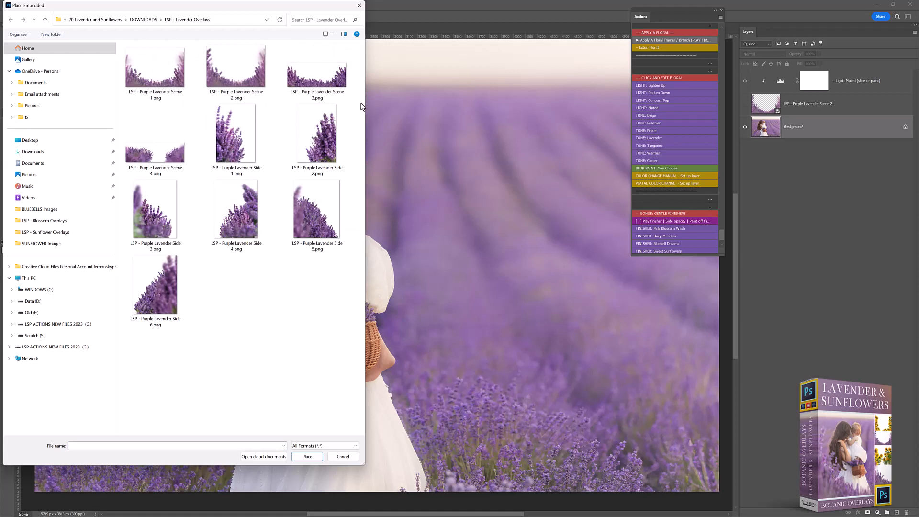
{"action": "left_click_drag", "start_coordinate": [257, 8], "coordinate": [267, 24]}
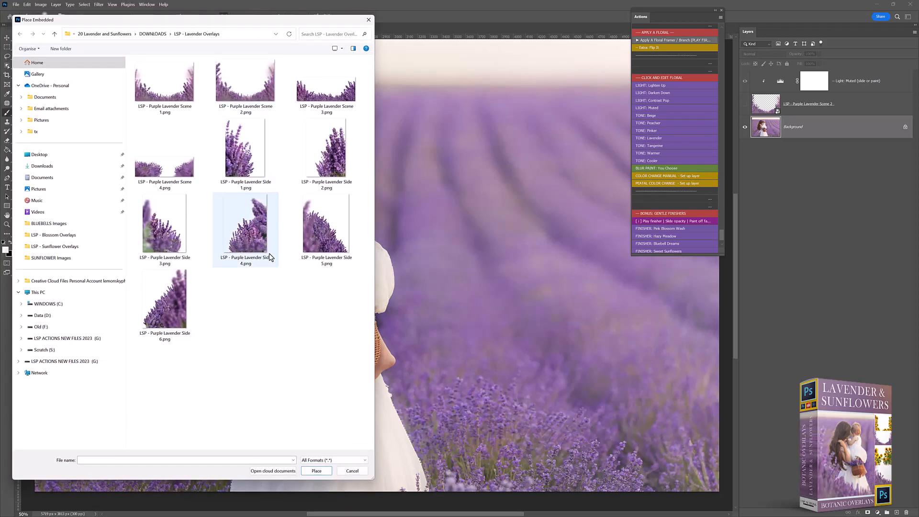
{"action": "double_click", "coordinate": [249, 234]}
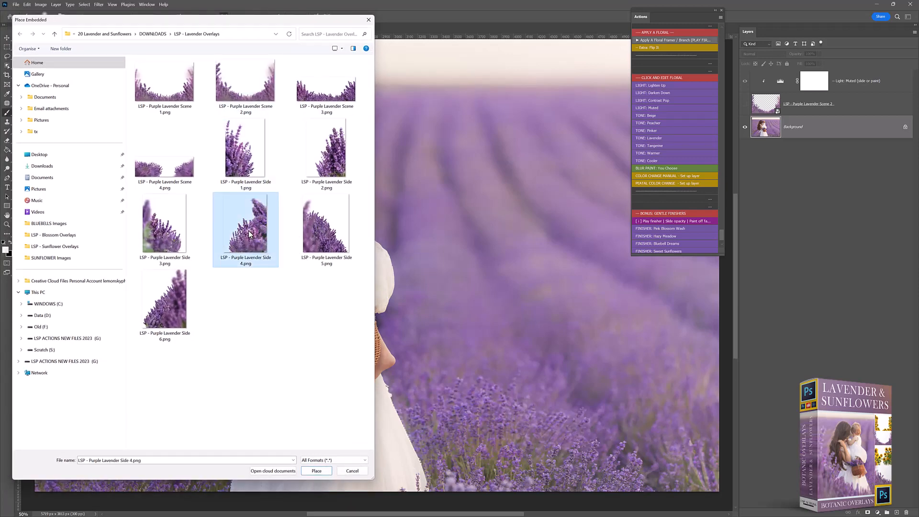
{"action": "mouse_move", "coordinate": [398, 337]}
{"action": "left_mouse_down"}
{"action": "mouse_move", "coordinate": [595, 339]}
{"action": "mouse_move", "coordinate": [610, 349]}
{"action": "mouse_move", "coordinate": [600, 368]}
{"action": "left_mouse_up"}
{"action": "key", "text": "Return"}
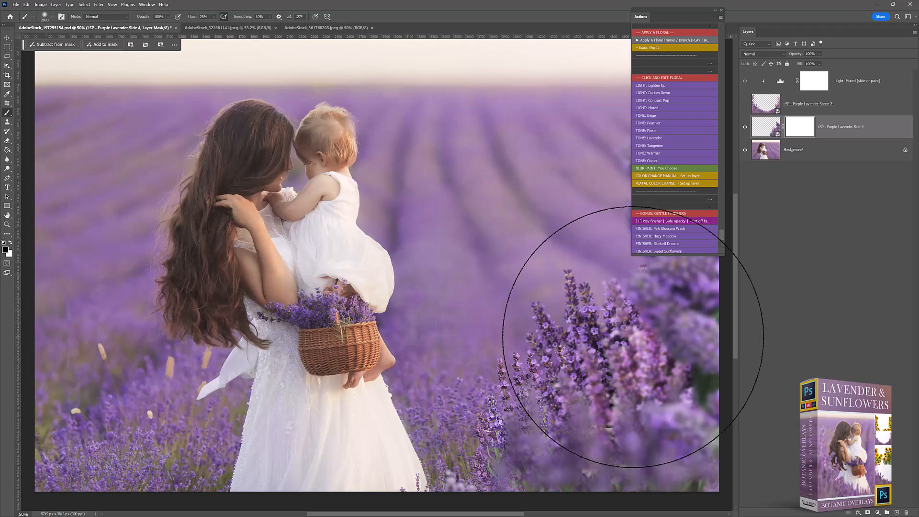
Reduce the brush size to 300 for masking the Purple Lavender Side 4 overlay and undo the last stroke.
{"action": "key", "text": "["}
{"action": "key", "text": "["}
{"action": "key", "text": "["}
{"action": "key", "text": "["}
{"action": "key", "text": "["}
{"action": "key", "text": "["}
{"action": "key", "text": "["}
{"action": "key", "text": "["}
{"action": "key", "text": "["}
{"action": "key", "text": "["}
{"action": "key", "text": "["}
{"action": "key", "text": "["}
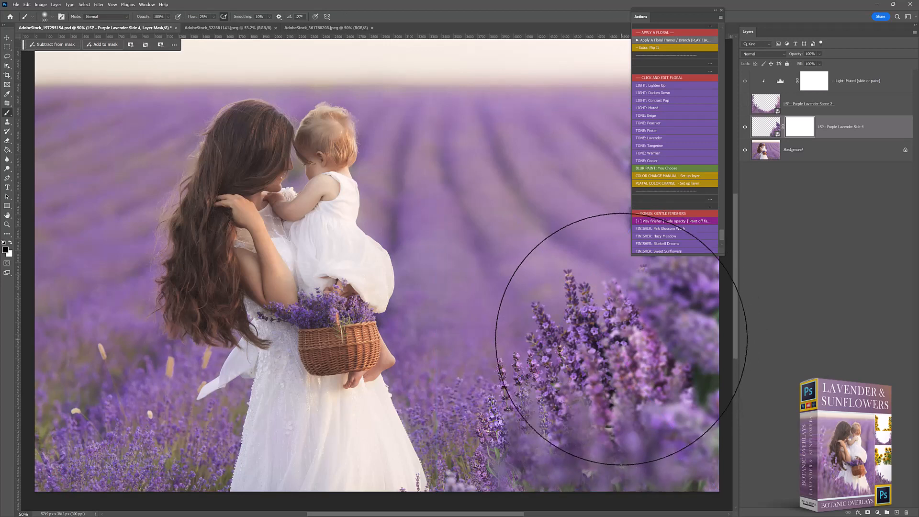
{"action": "key", "text": "["}
{"action": "key", "text": "["}
{"action": "key", "text": "["}
{"action": "key", "text": "["}
{"action": "key", "text": "["}
{"action": "key", "text": "["}
{"action": "key", "text": "["}
{"action": "key", "text": "["}
{"action": "key", "text": "["}
{"action": "key", "text": "["}
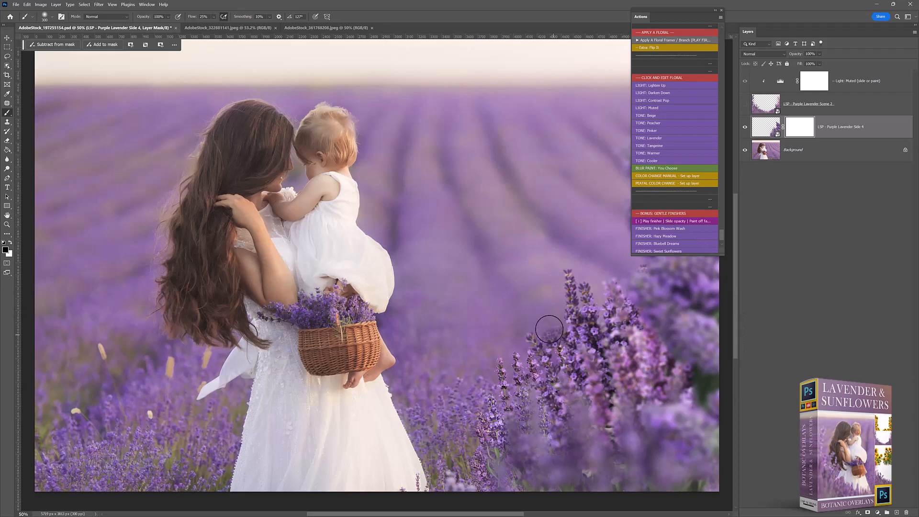
{"action": "key", "text": "ctrl+z"}
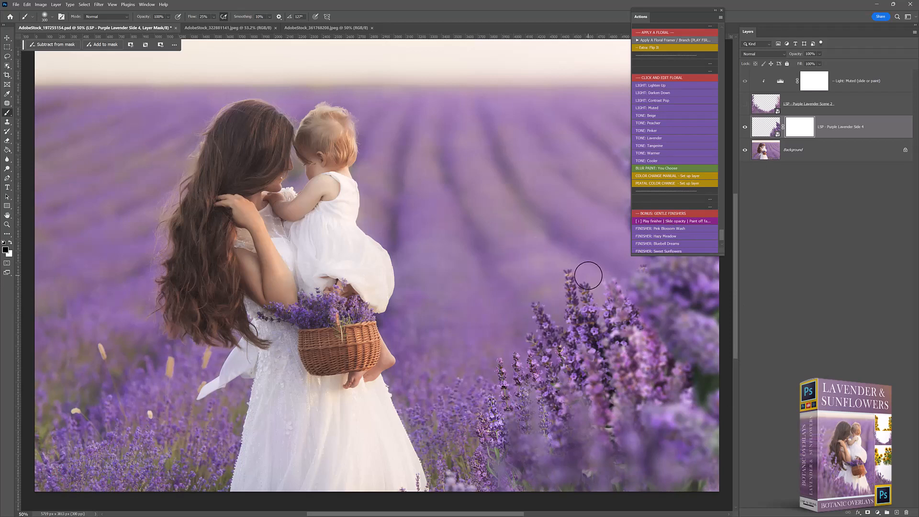
Run the Apply A Floral action again and place LSP - Purple Lavender Side 5.png in the photo's lower left corner.
{"action": "left_click", "coordinate": [650, 38]}
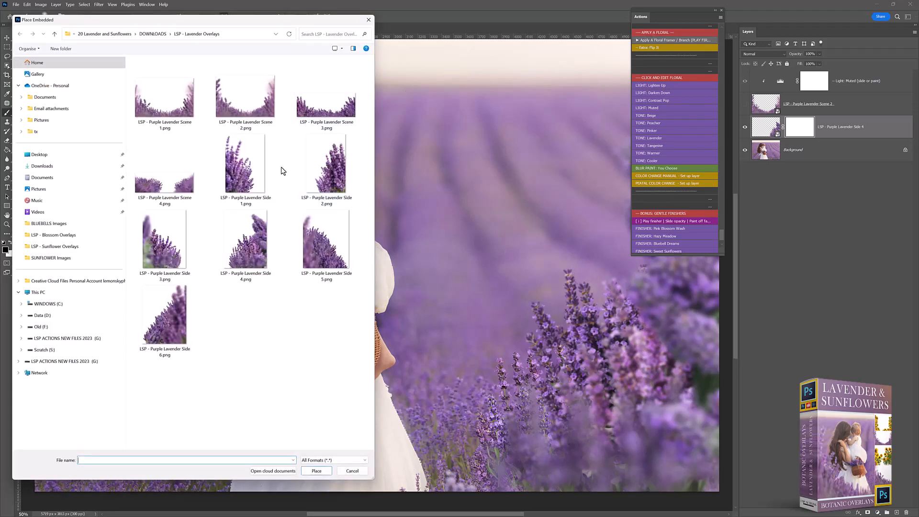
{"action": "double_click", "coordinate": [311, 237]}
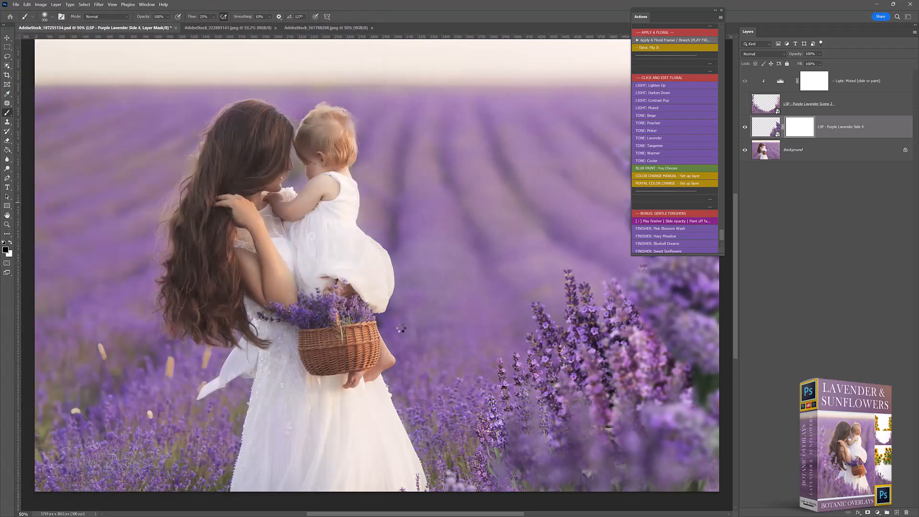
{"action": "mouse_move", "coordinate": [369, 379]}
{"action": "left_mouse_down"}
{"action": "mouse_move", "coordinate": [90, 386]}
{"action": "mouse_move", "coordinate": [120, 390]}
{"action": "mouse_move", "coordinate": [99, 393]}
{"action": "left_mouse_up"}
{"action": "key", "text": "Return"}
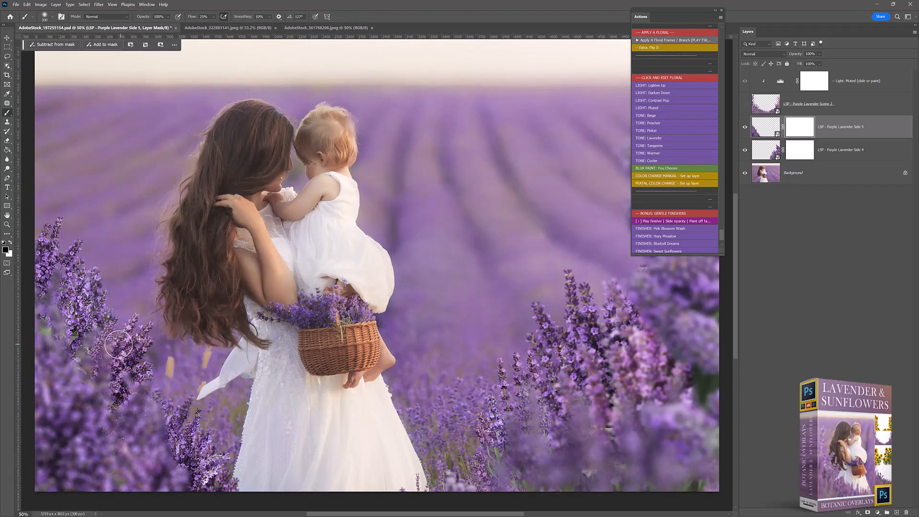
Run the BLUR PAINT action on the Purple Lavender Side 5 overlay with a Gaussian Blur radius of 8.2 pixels.
{"action": "key", "text": "z"}
{"action": "mouse_move", "coordinate": [112, 383]}
{"action": "left_mouse_down"}
{"action": "mouse_move", "coordinate": [128, 383]}
{"action": "mouse_move", "coordinate": [145, 428]}
{"action": "mouse_move", "coordinate": [114, 386]}
{"action": "mouse_move", "coordinate": [188, 361]}
{"action": "left_mouse_up"}
{"action": "key", "text": "h"}
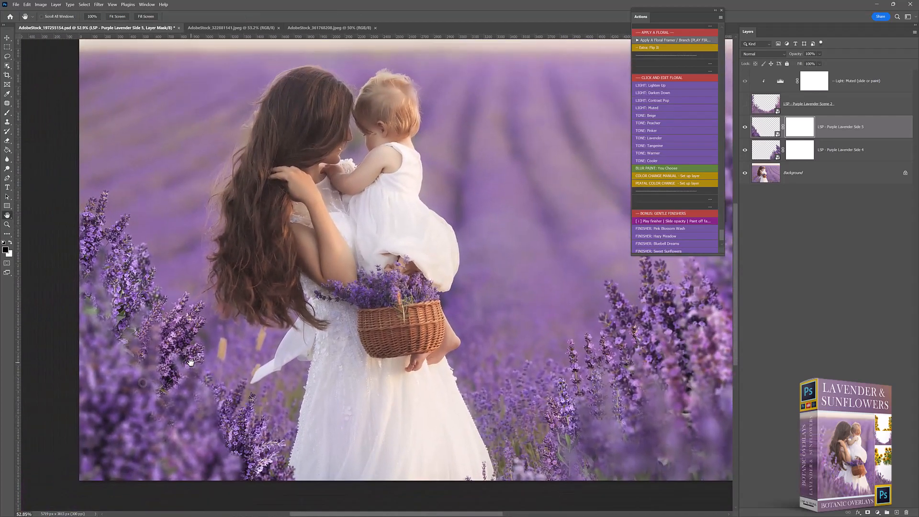
{"action": "left_click", "coordinate": [658, 169]}
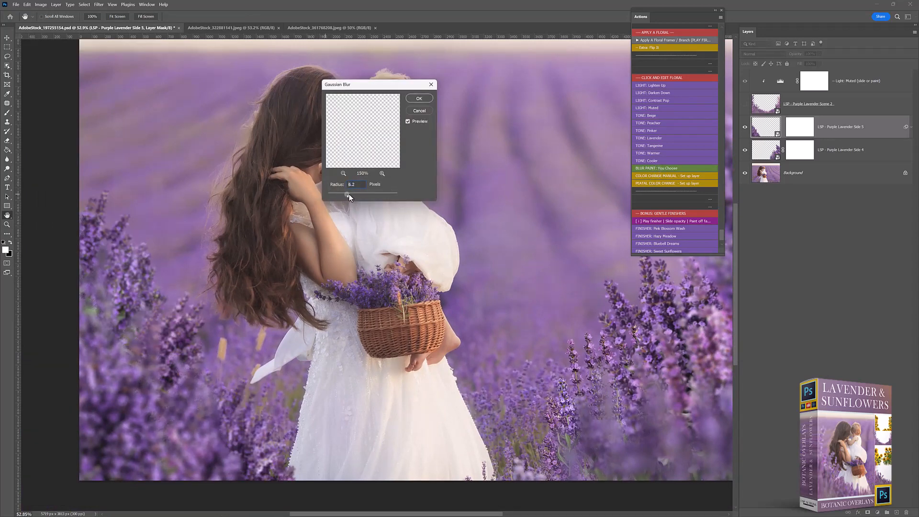
{"action": "left_click", "coordinate": [420, 99]}
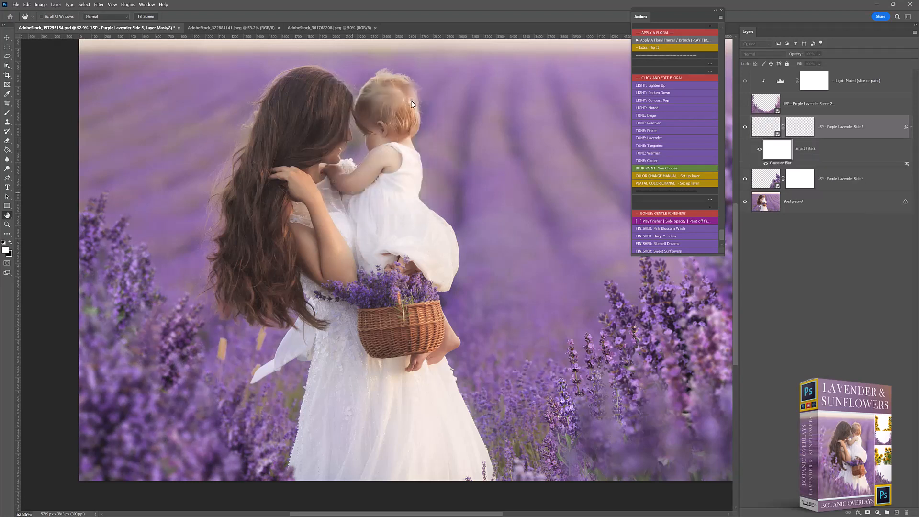
Run the LIGHT: Muted action on both the Purple Lavender Side 5 and Purple Lavender Side 4 overlays.
{"action": "left_click", "coordinate": [651, 108]}
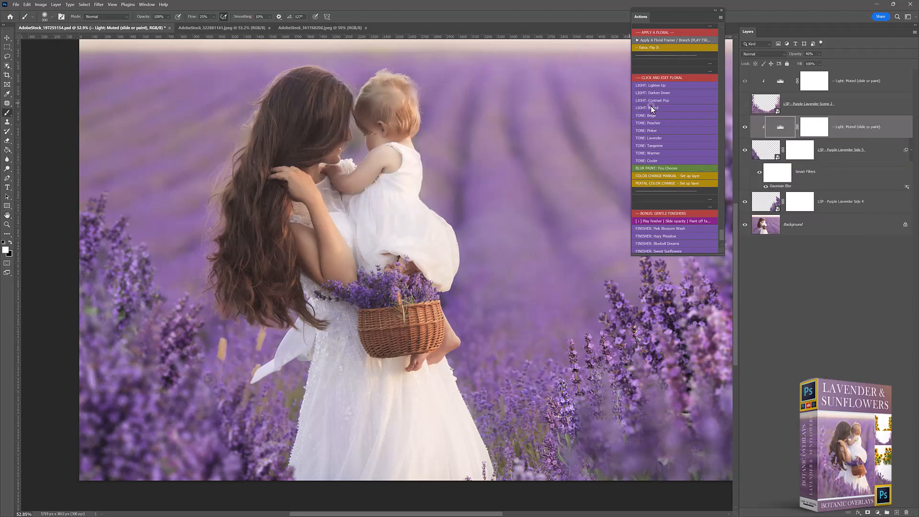
{"action": "left_click", "coordinate": [780, 193]}
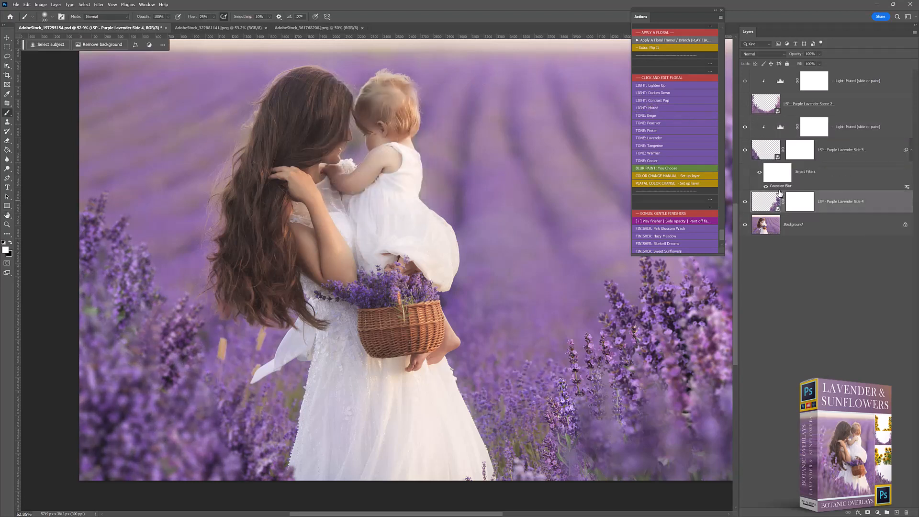
{"action": "left_click", "coordinate": [659, 108]}
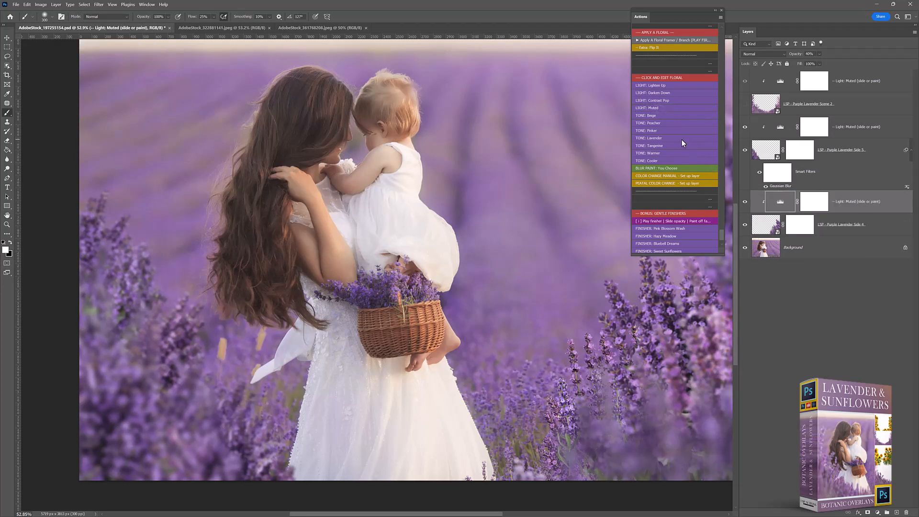
Run the FINISHER: Lavender Dreams action above all layers and set the resulting wash group's opacity to 100%.
{"action": "left_click", "coordinate": [644, 167]}
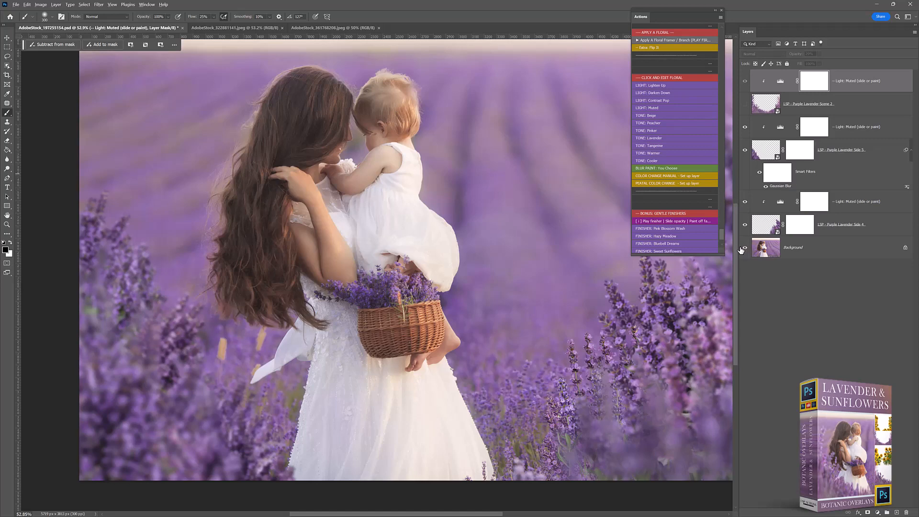
{"action": "scroll", "coordinate": [691, 177], "scroll_direction": "down", "scroll_amount": 2}
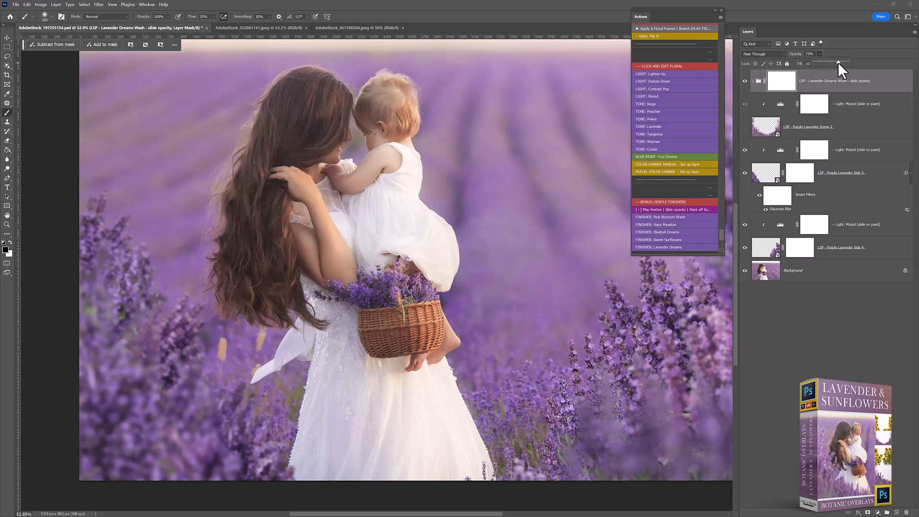
{"action": "left_click_drag", "start_coordinate": [838, 62], "coordinate": [849, 61]}
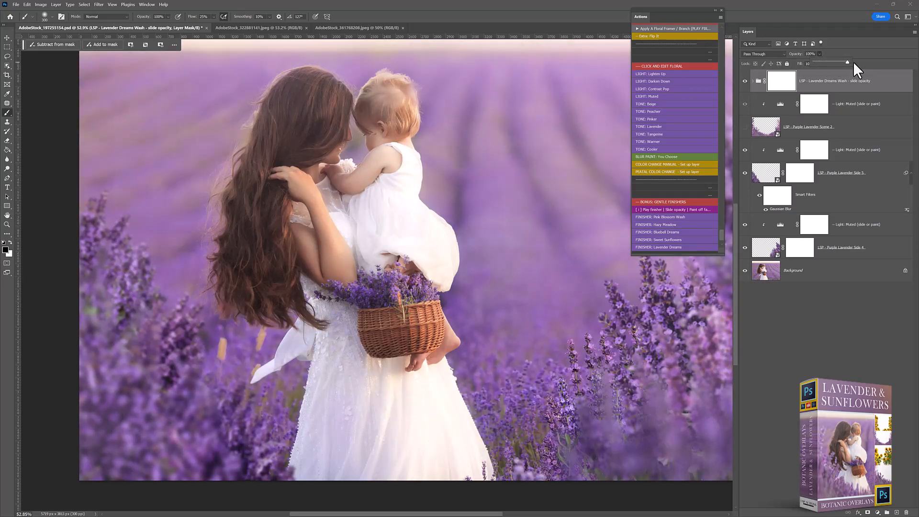
Paint black on the Lavender Dreams Wash group's mask over the woman's hair and both faces to remove the wash there.
{"action": "left_click", "coordinate": [794, 87]}
{"action": "mouse_move", "coordinate": [330, 147]}
{"action": "left_mouse_down"}
{"action": "mouse_move", "coordinate": [333, 107]}
{"action": "mouse_move", "coordinate": [275, 164]}
{"action": "mouse_move", "coordinate": [376, 153]}
{"action": "mouse_move", "coordinate": [383, 111]}
{"action": "mouse_move", "coordinate": [368, 106]}
{"action": "mouse_move", "coordinate": [401, 111]}
{"action": "left_mouse_up"}
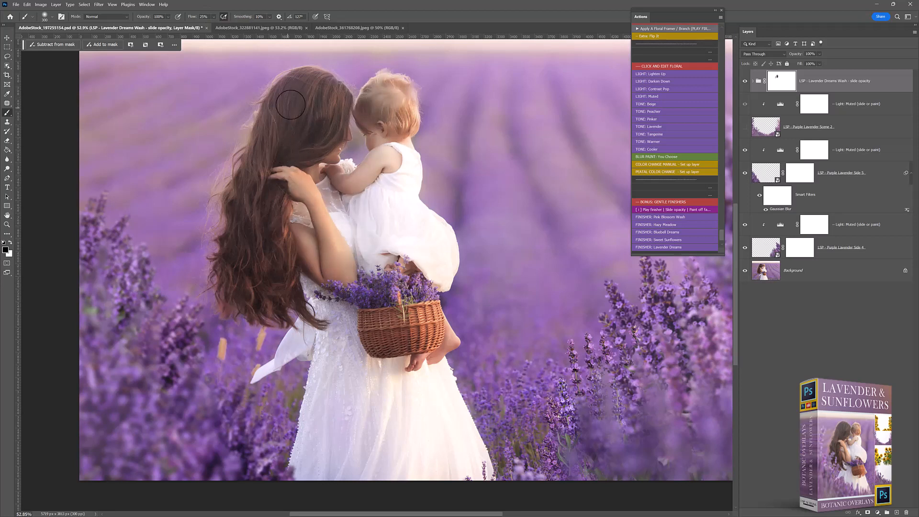
{"action": "mouse_move", "coordinate": [267, 314]}
{"action": "left_mouse_down"}
{"action": "mouse_move", "coordinate": [355, 100]}
{"action": "mouse_move", "coordinate": [344, 158]}
{"action": "left_mouse_up"}
Compare the photo with and without the Lavender Dreams Wash group by toggling its visibility, leaving the group visible.
{"action": "left_click", "coordinate": [746, 81]}
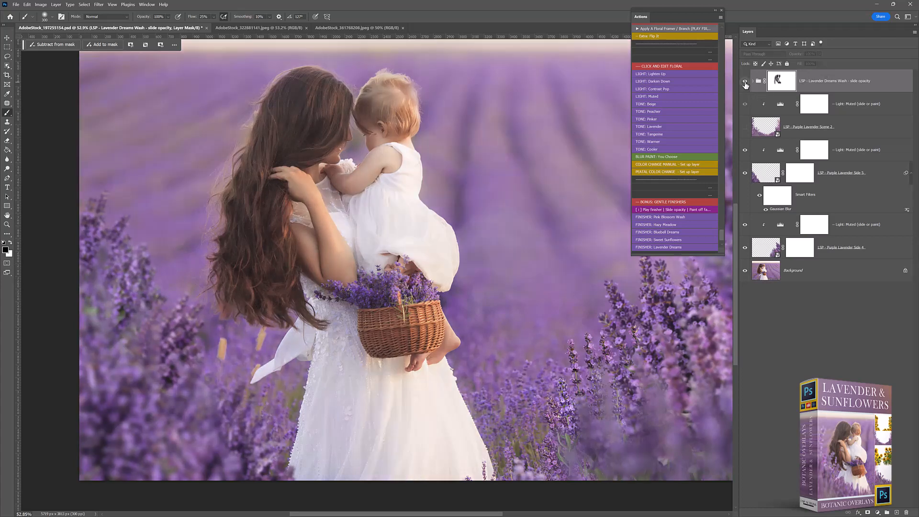
{"action": "left_click", "coordinate": [746, 81]}
{"action": "left_click", "coordinate": [745, 83]}
{"action": "left_click", "coordinate": [745, 82]}
{"action": "left_click", "coordinate": [745, 83]}
{"action": "left_click", "coordinate": [745, 83]}
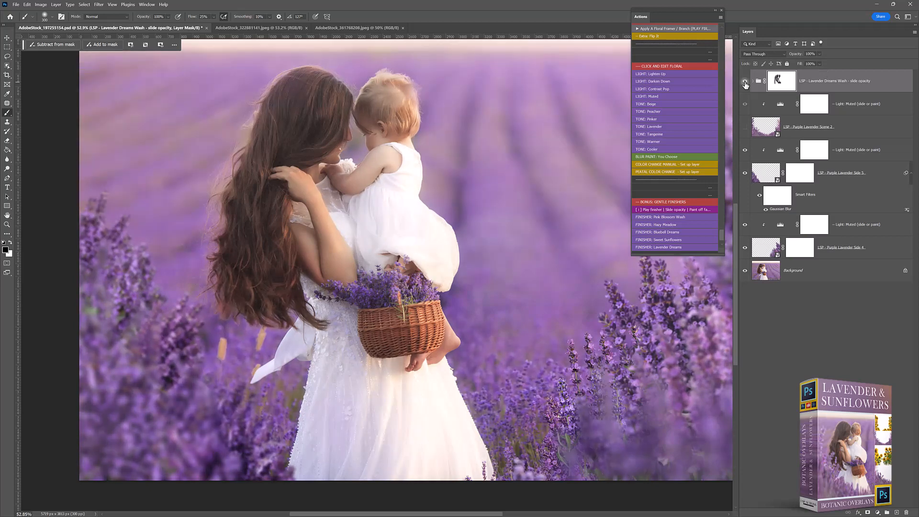
{"action": "left_click", "coordinate": [745, 82]}
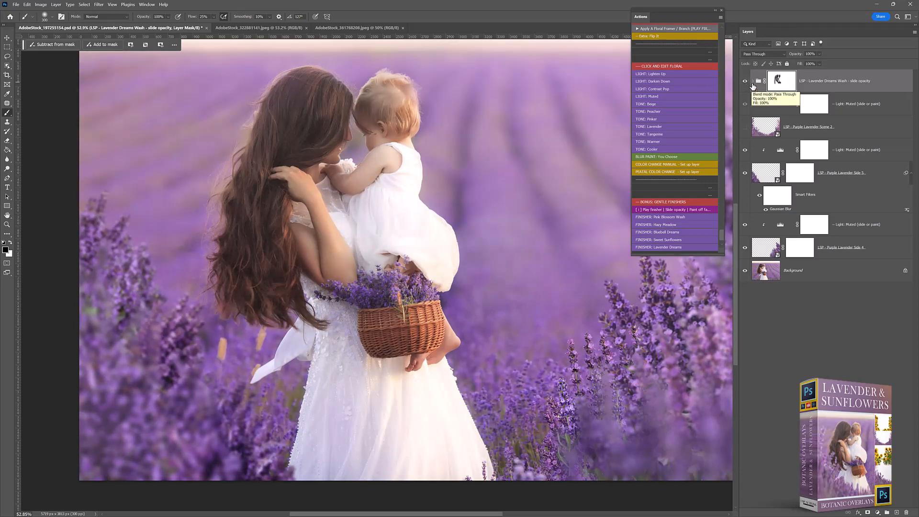
Expand the Lavender Dreams Wash group to inspect its layers, switch the Muted Vignette layer's visibility, and collapse the group again.
{"action": "left_click", "coordinate": [754, 81]}
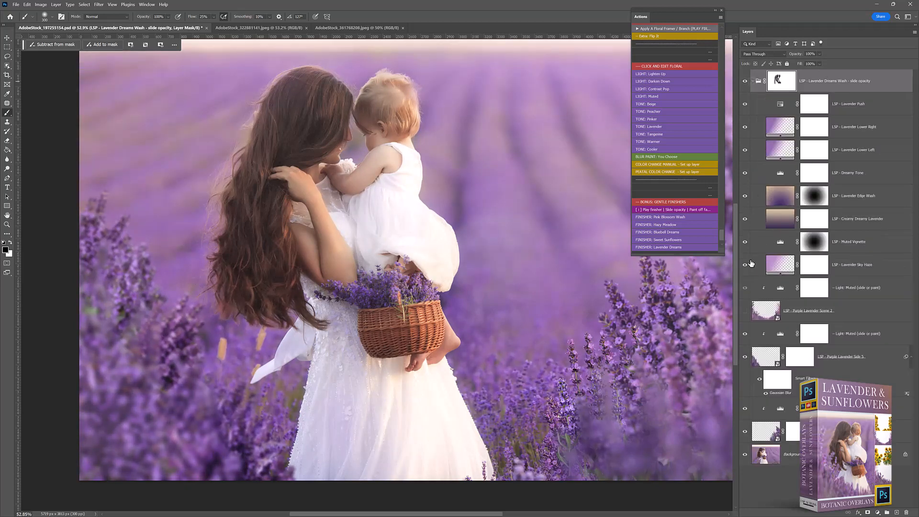
{"action": "mouse_move", "coordinate": [745, 242]}
{"action": "left_mouse_down"}
{"action": "mouse_move", "coordinate": [746, 118]}
{"action": "mouse_move", "coordinate": [746, 225]}
{"action": "left_mouse_up"}
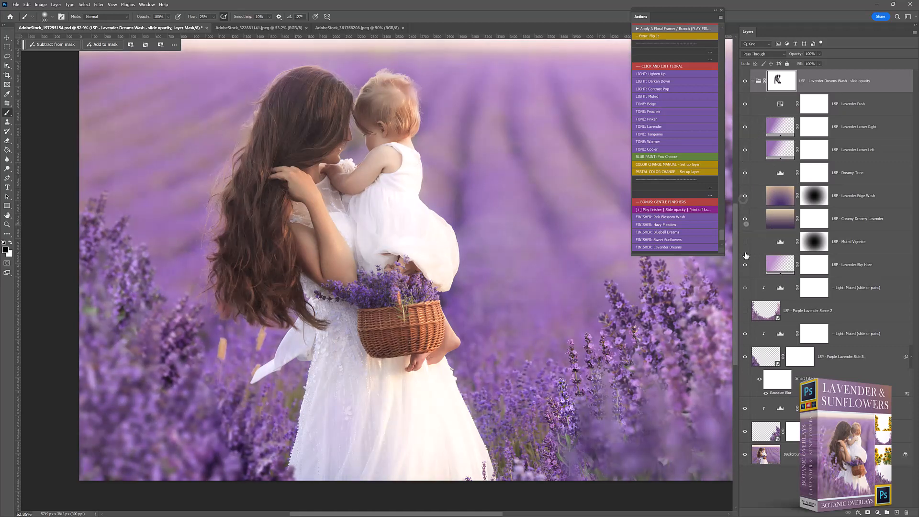
{"action": "left_click", "coordinate": [753, 81]}
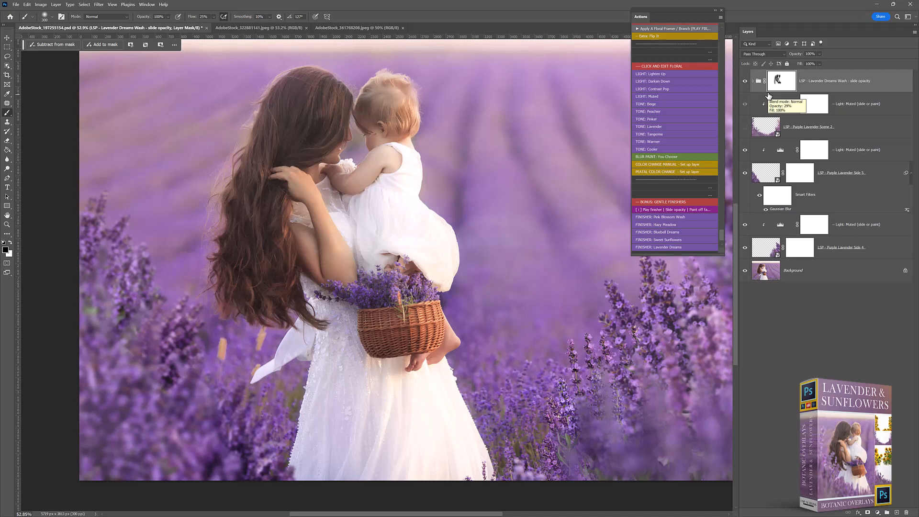
Preview the Purple Lavender Scene 2 overlay by showing it briefly and hiding it again.
{"action": "left_click", "coordinate": [745, 129]}
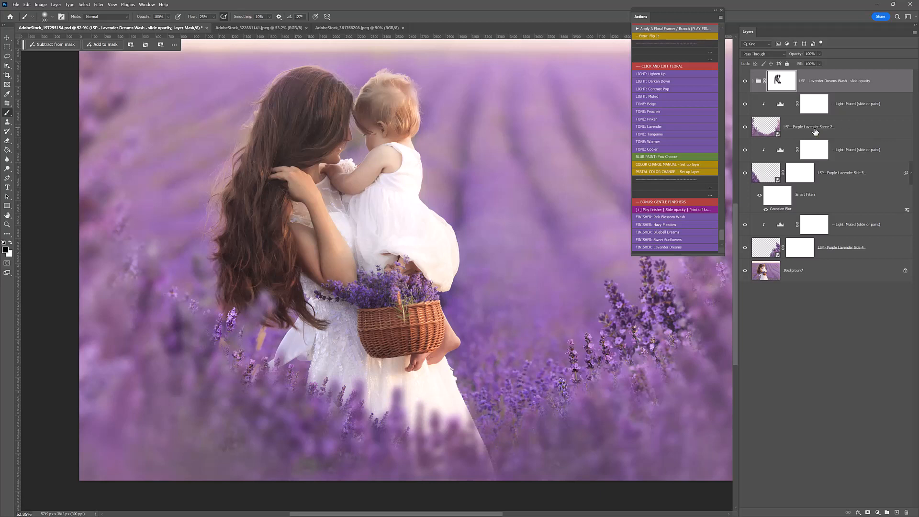
{"action": "left_click", "coordinate": [745, 128]}
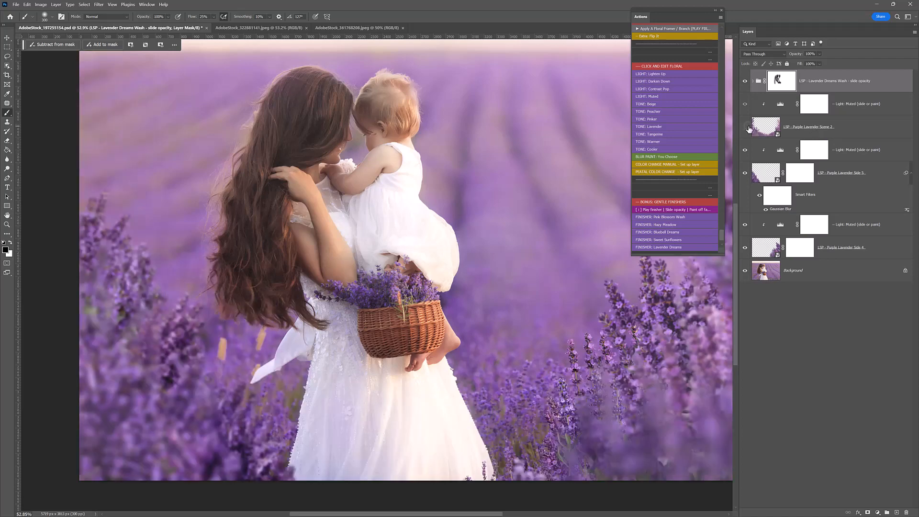